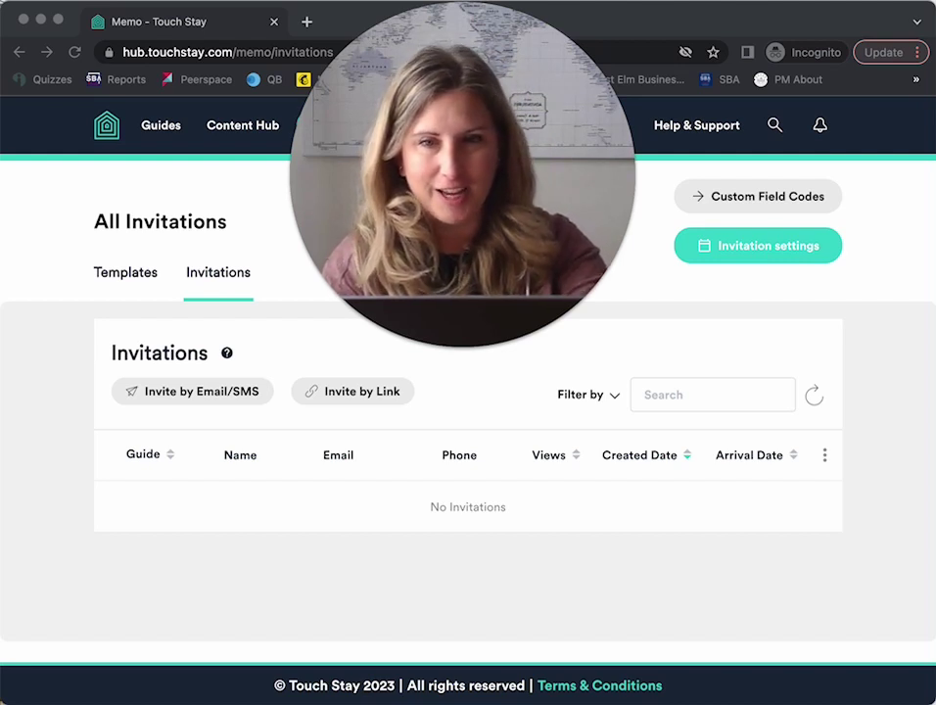
Start a new email/SMS invitation for the Sea & Vines Cottage - Mclaren Vale guide.
{"action": "mouse_move", "coordinate": [458, 343]}
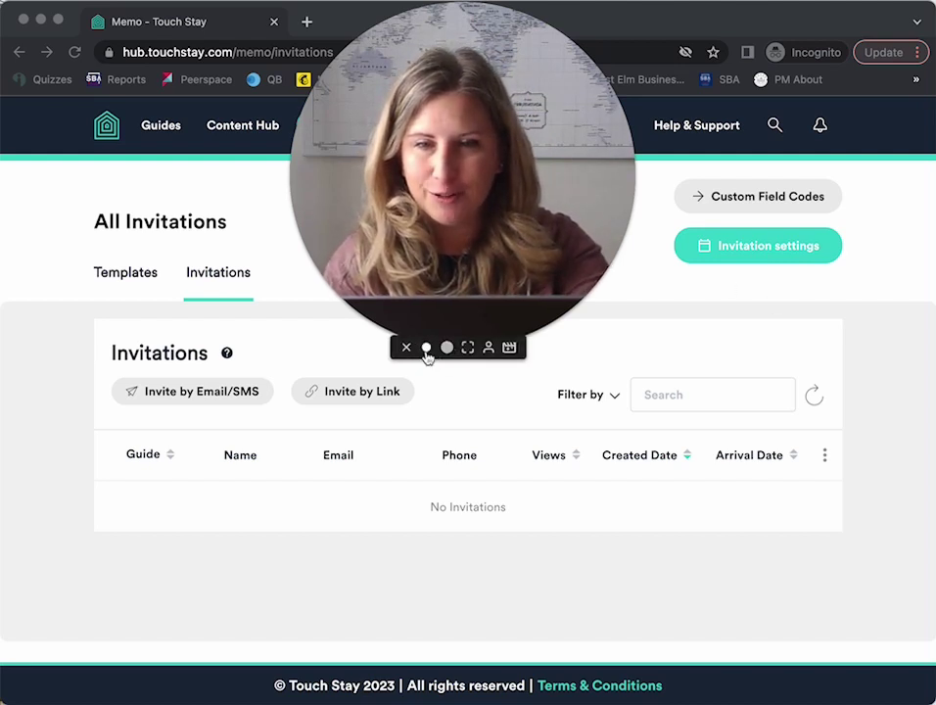
{"action": "left_click", "coordinate": [426, 350]}
{"action": "left_click_drag", "start_coordinate": [391, 282], "coordinate": [812, 566]}
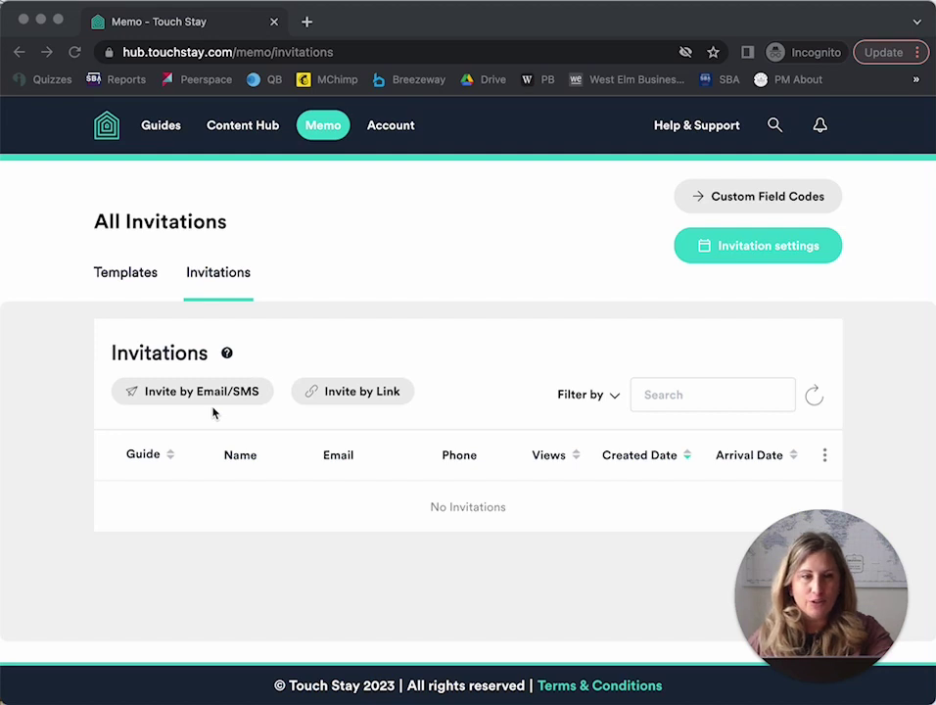
{"action": "left_click", "coordinate": [328, 294]}
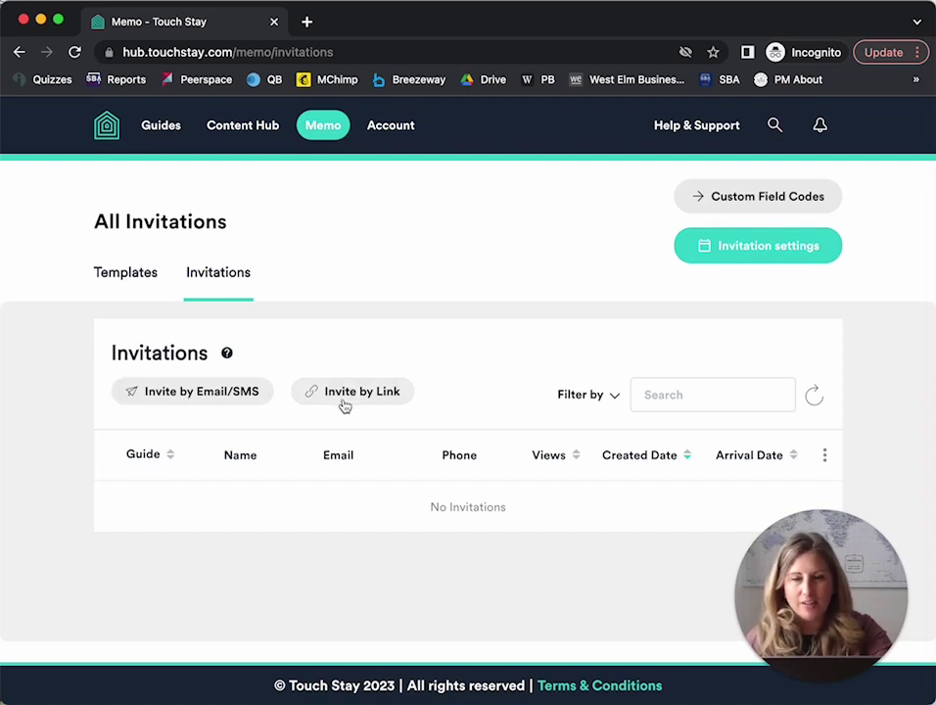
{"action": "left_click", "coordinate": [212, 402]}
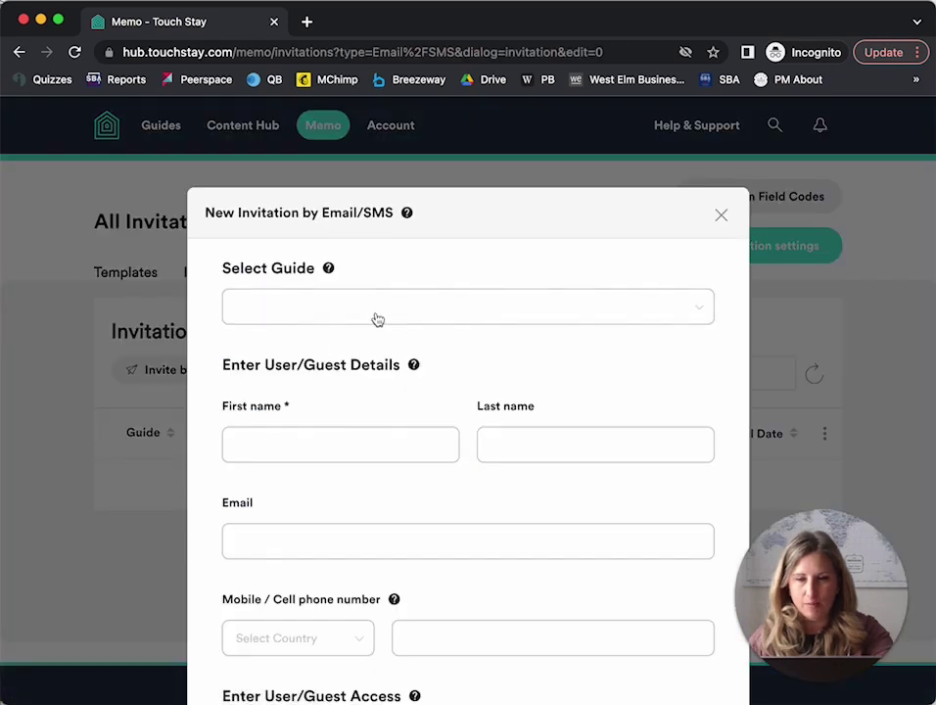
{"action": "left_click", "coordinate": [377, 317]}
{"action": "left_click", "coordinate": [401, 386]}
Enter the guest's first name, email address and mobile number with the United States +1 code.
{"action": "left_click", "coordinate": [373, 444]}
{"action": "type", "text": "The Queen"}
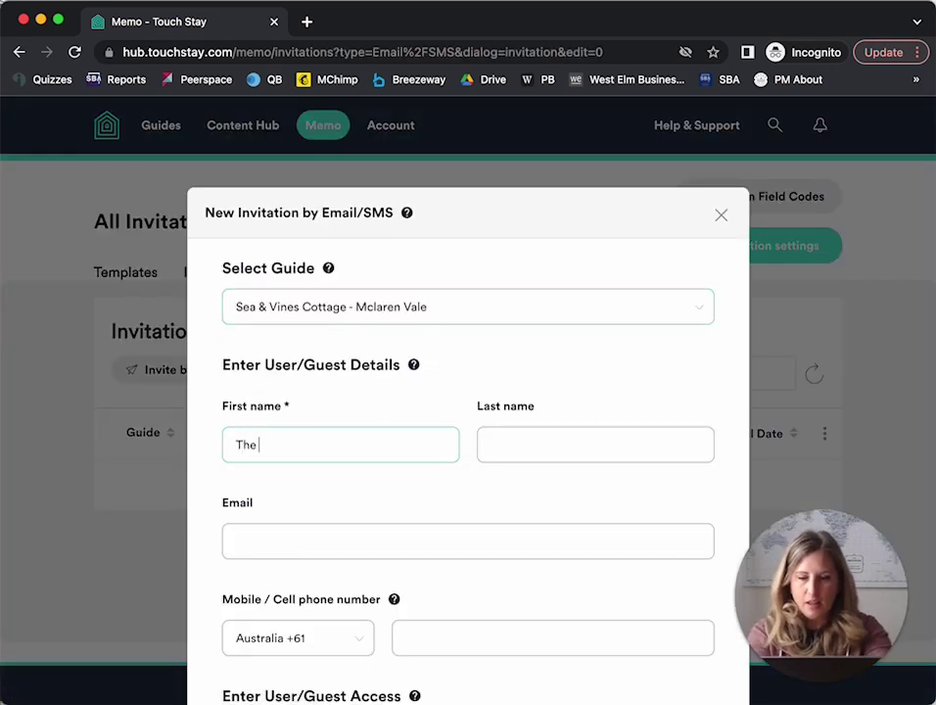
{"action": "key", "text": "Tab"}
{"action": "key", "text": "Tab"}
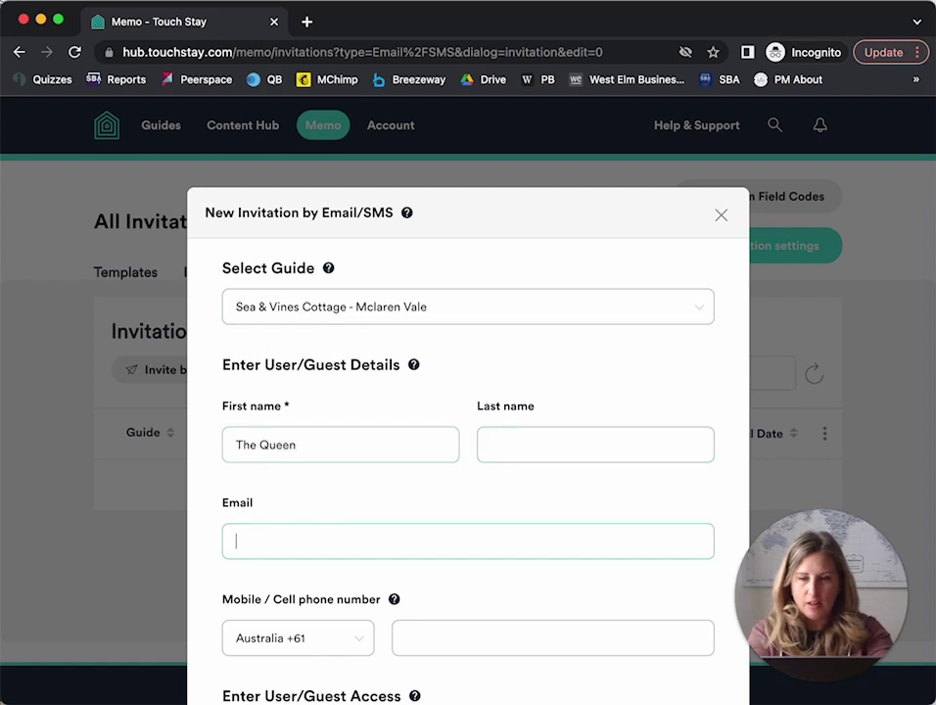
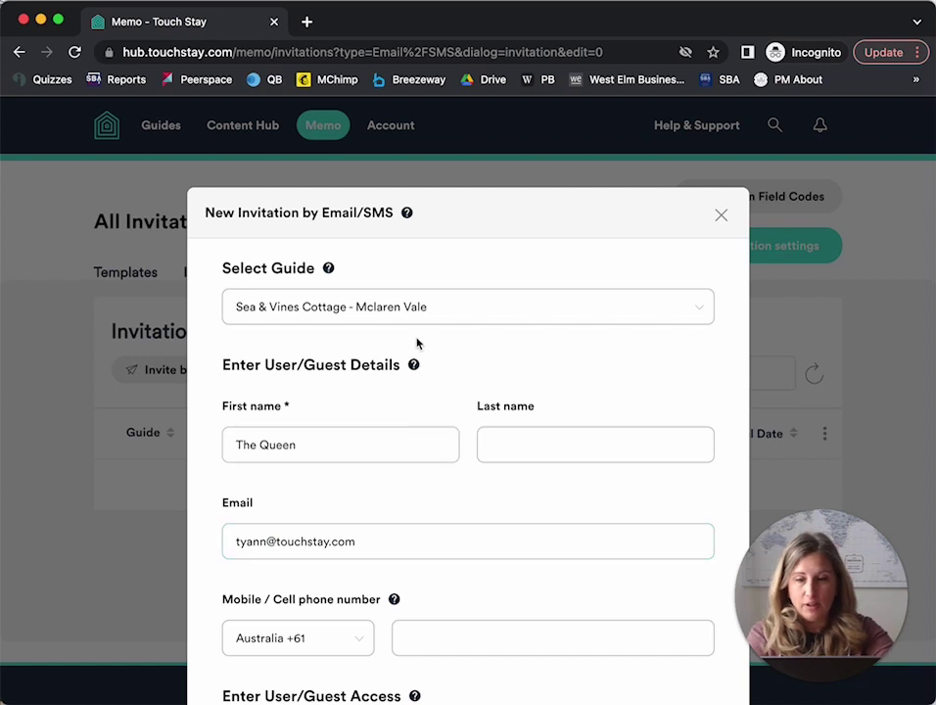
{"action": "scroll", "coordinate": [428, 496], "scroll_direction": "down", "scroll_amount": 3}
{"action": "left_click", "coordinate": [313, 323]}
{"action": "type", "text": "united"}
{"action": "left_click", "coordinate": [279, 416]}
{"action": "left_click", "coordinate": [432, 315]}
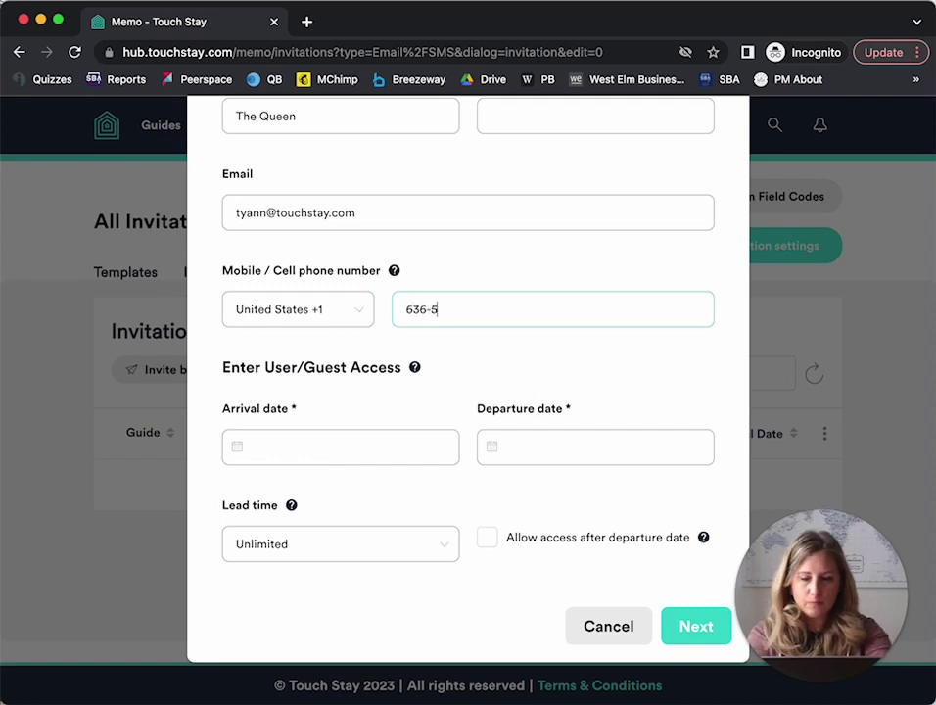
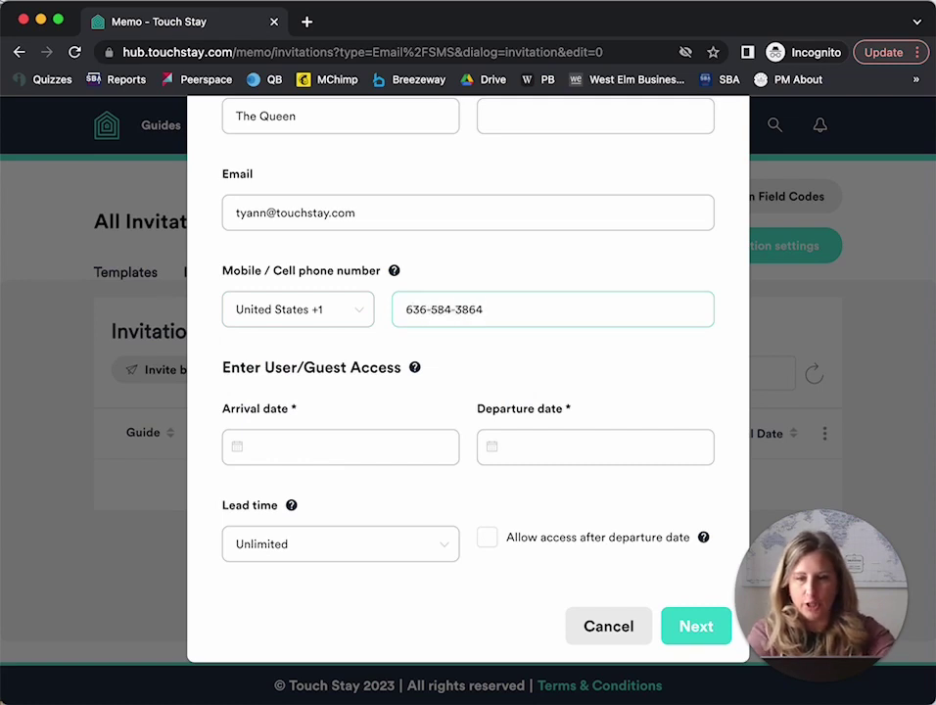
Set the arrival date to 24 Feb 2023 and departure to 28 Feb 2023.
{"action": "left_click", "coordinate": [303, 438]}
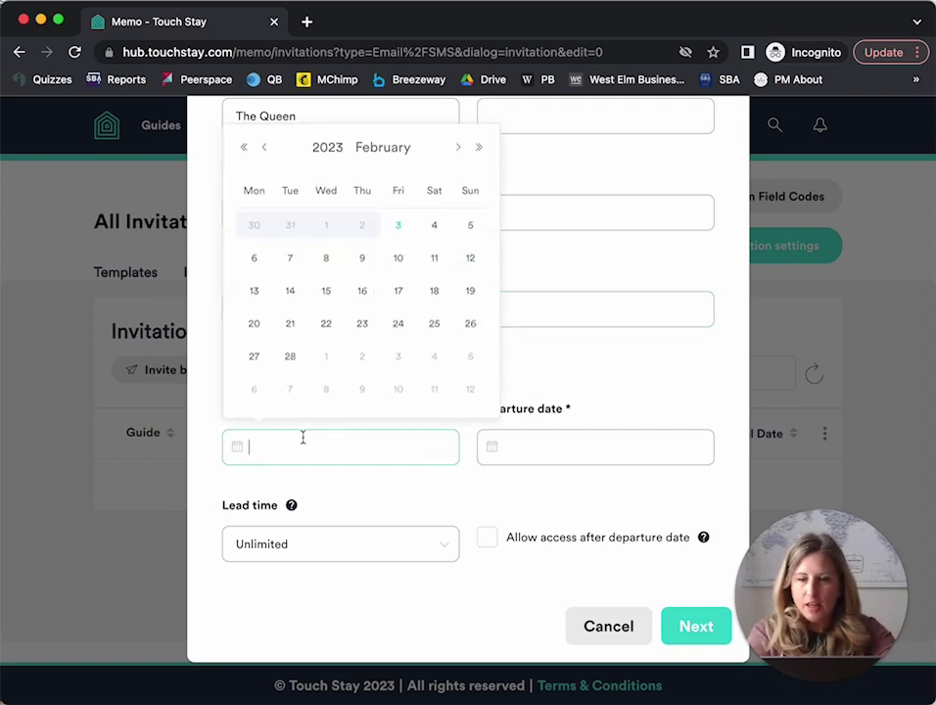
{"action": "left_click", "coordinate": [401, 328]}
{"action": "left_click", "coordinate": [494, 464]}
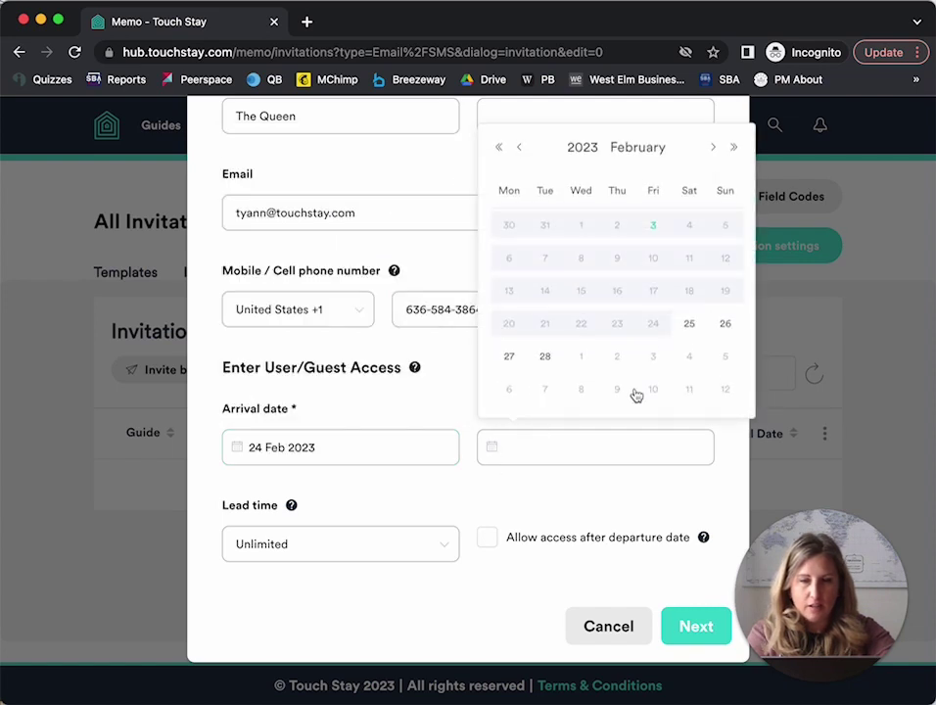
{"action": "left_click", "coordinate": [544, 358]}
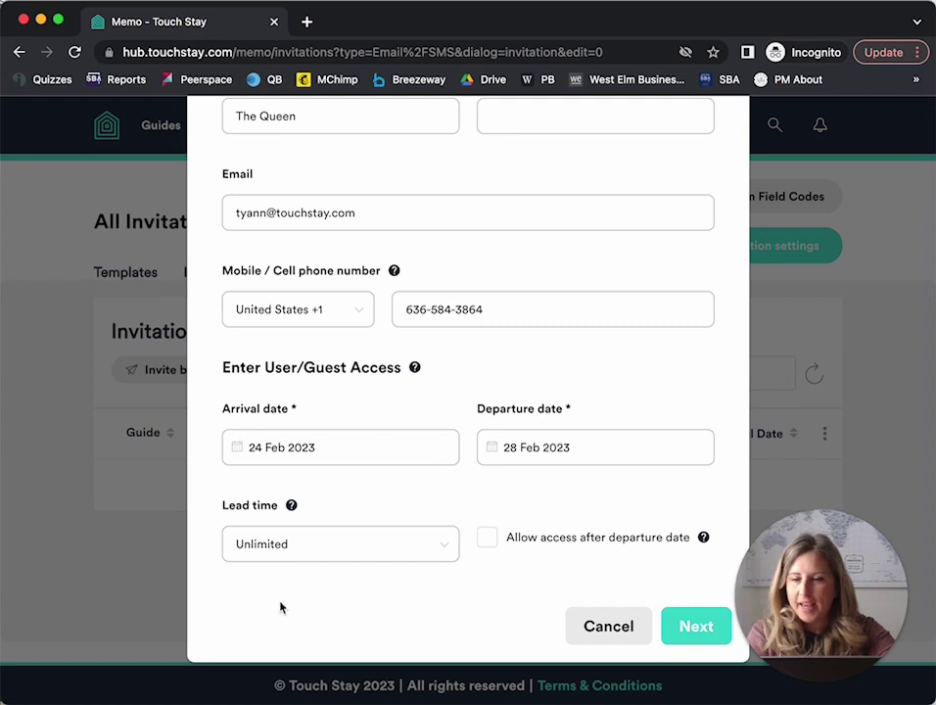
Keep lead time at Unlimited and allow guest access after the departure date.
{"action": "left_click", "coordinate": [268, 557]}
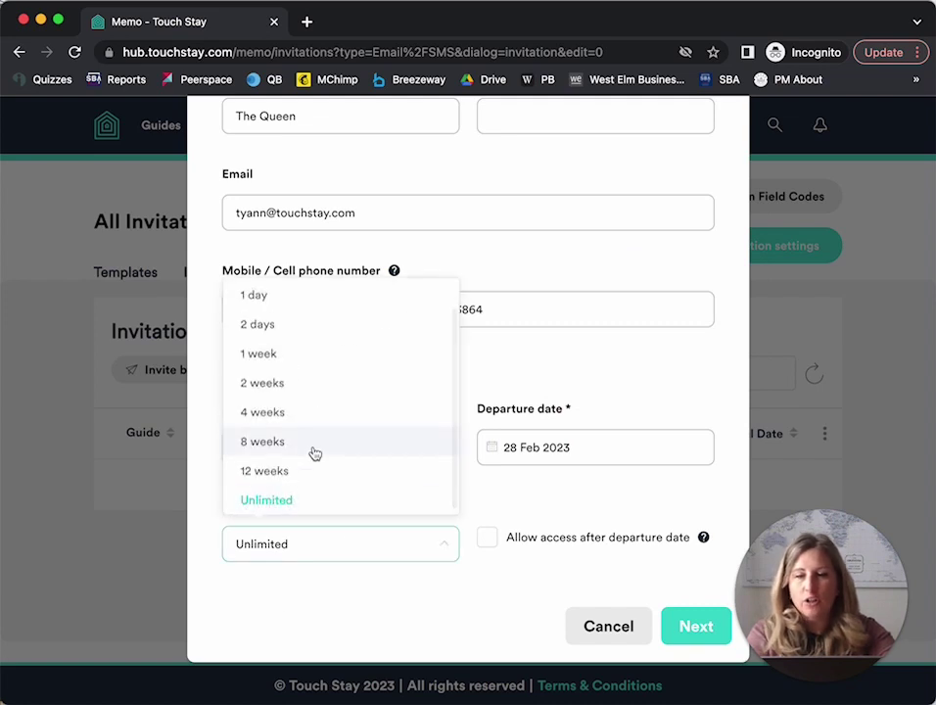
{"action": "left_click", "coordinate": [321, 544]}
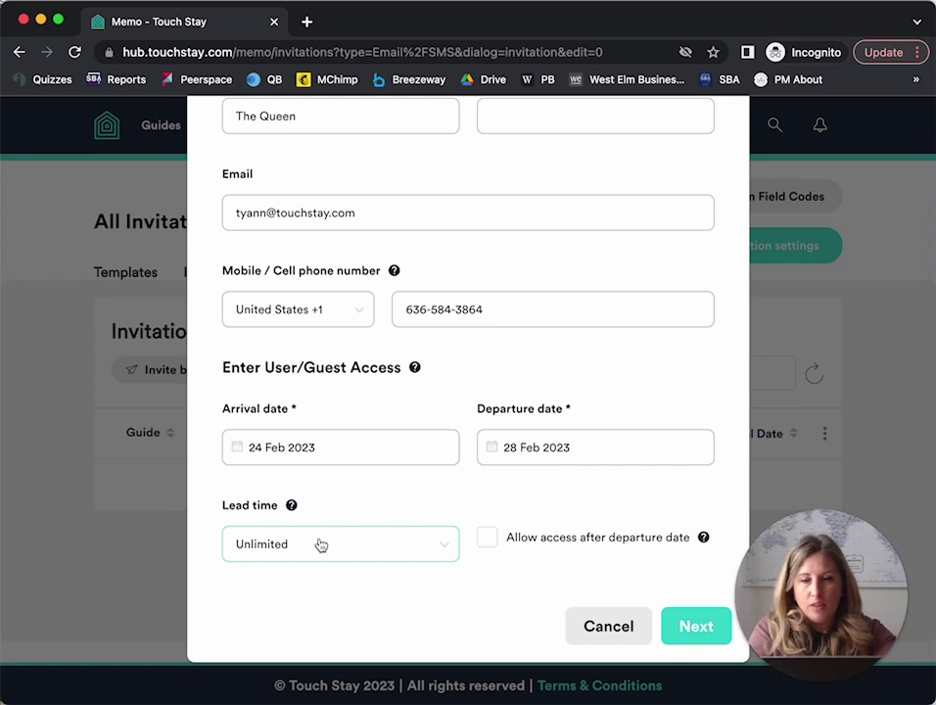
{"action": "left_click", "coordinate": [321, 545]}
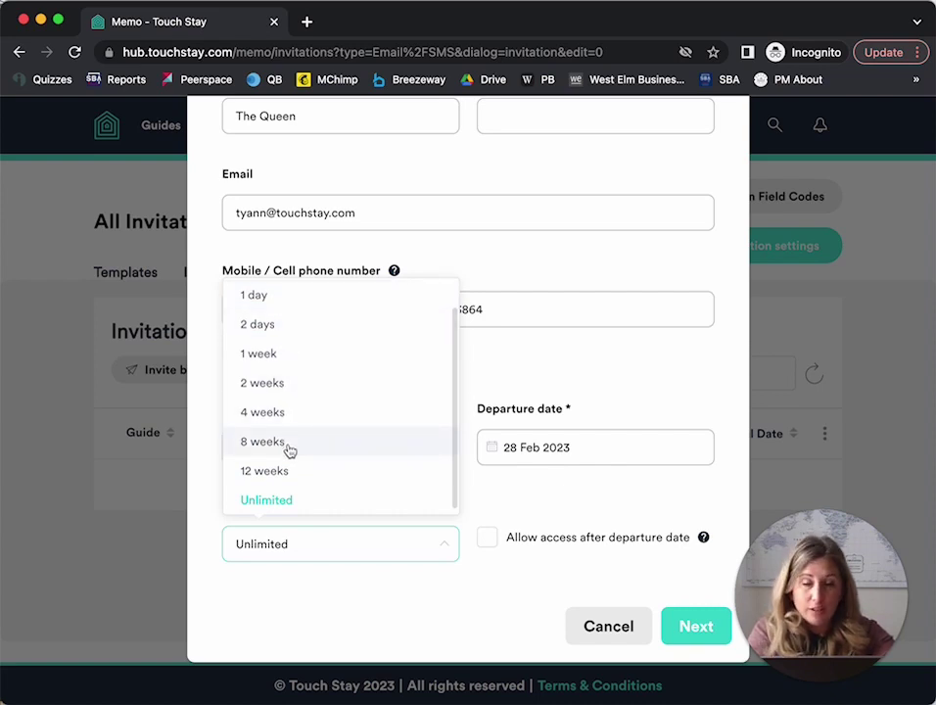
{"action": "left_click", "coordinate": [291, 503]}
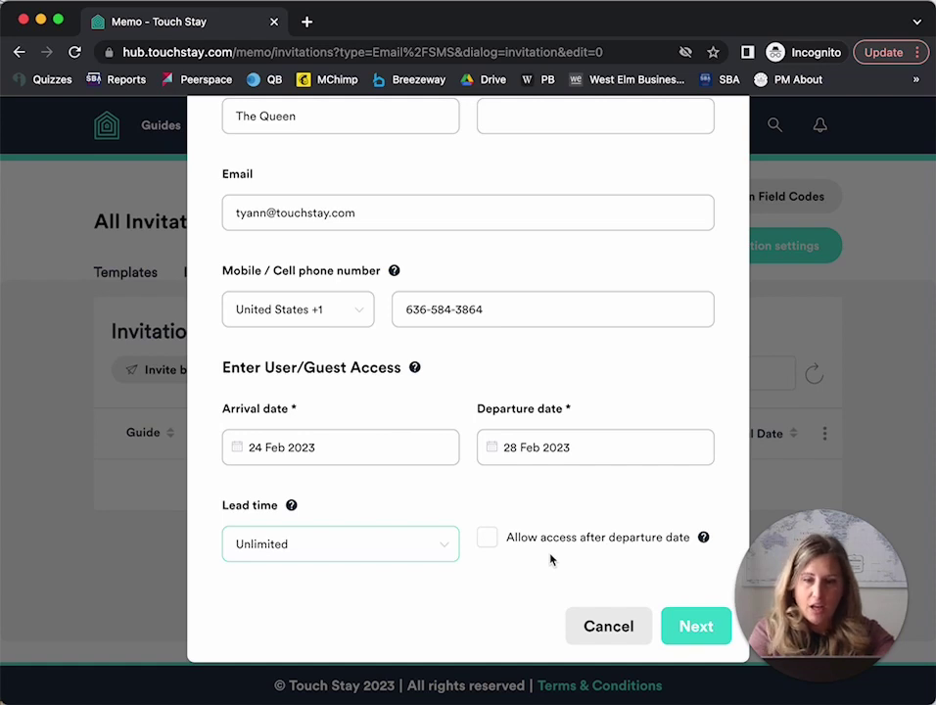
{"action": "left_click", "coordinate": [488, 538]}
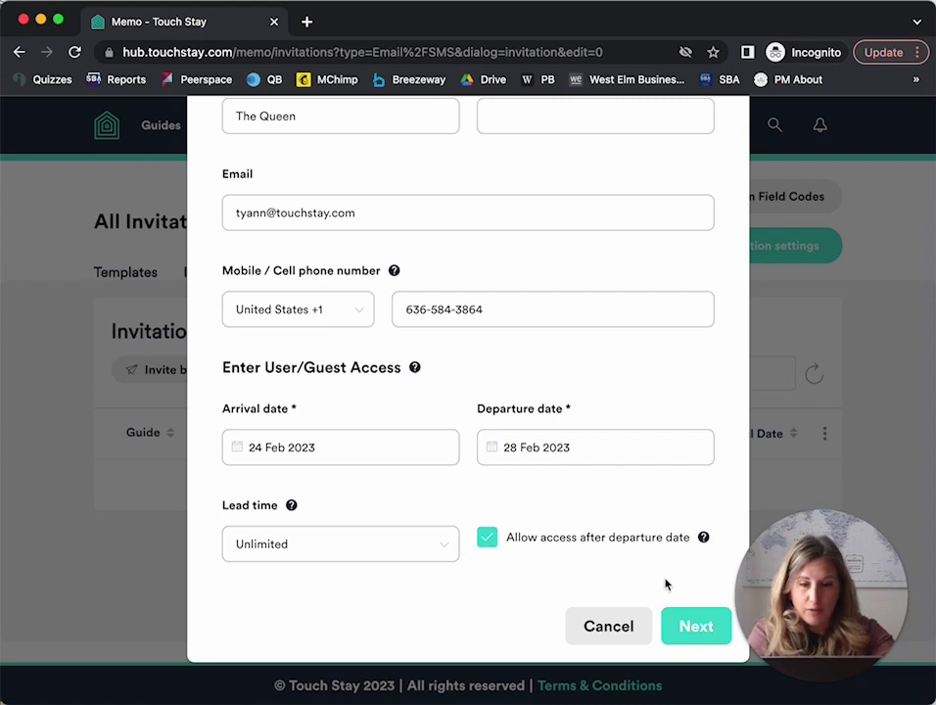
Continue to the message schedule and remove the Grocery Delivery message.
{"action": "left_click", "coordinate": [696, 626]}
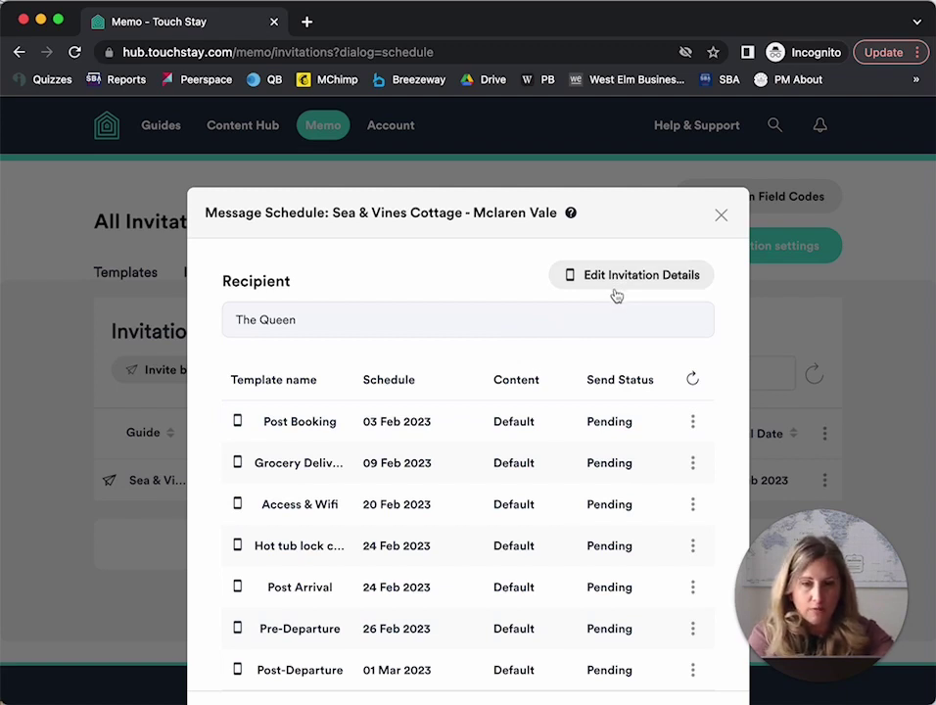
{"action": "scroll", "coordinate": [615, 296], "scroll_direction": "down", "scroll_amount": 3}
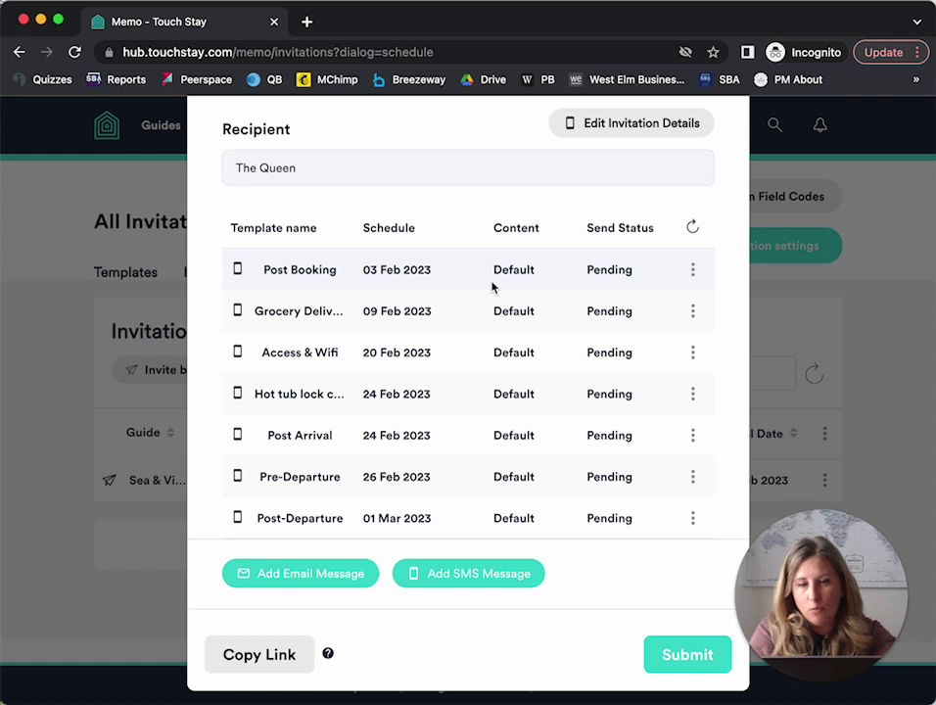
{"action": "left_click", "coordinate": [691, 270]}
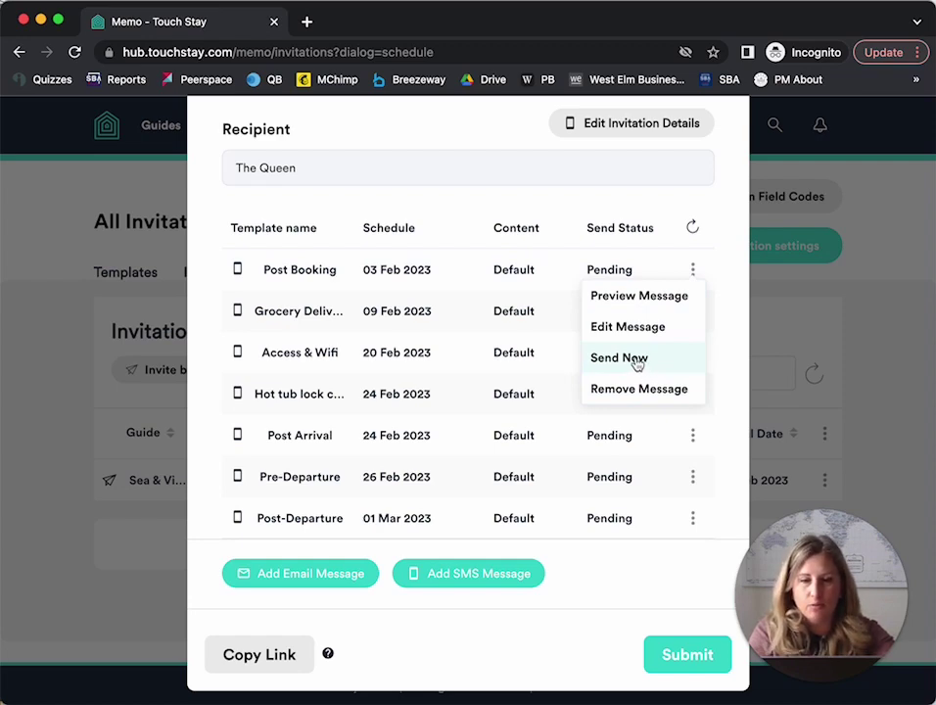
{"action": "left_click", "coordinate": [637, 360]}
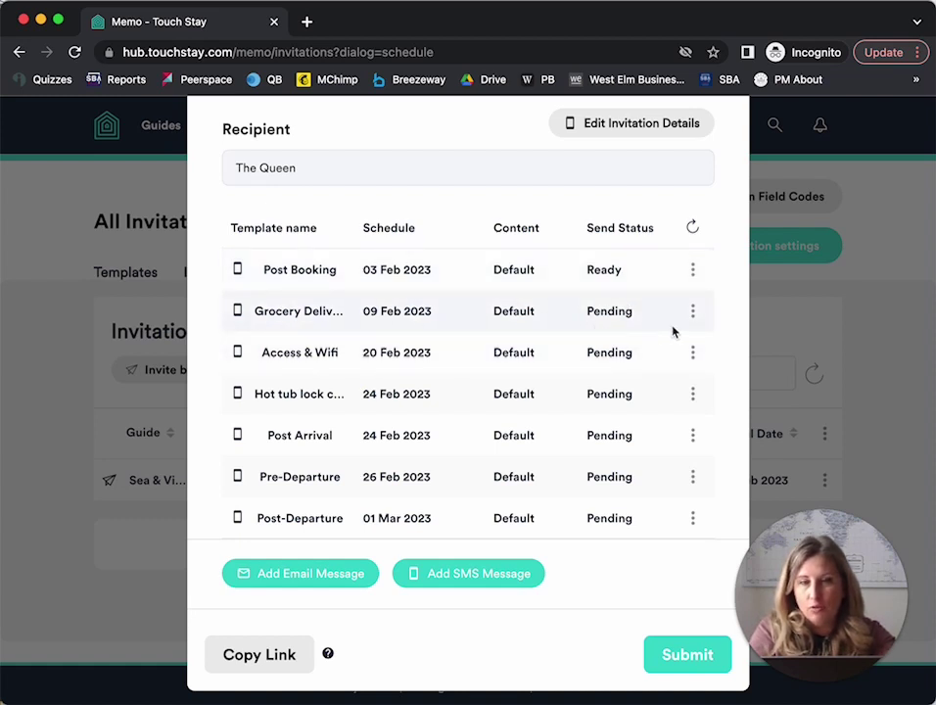
{"action": "left_click", "coordinate": [693, 311]}
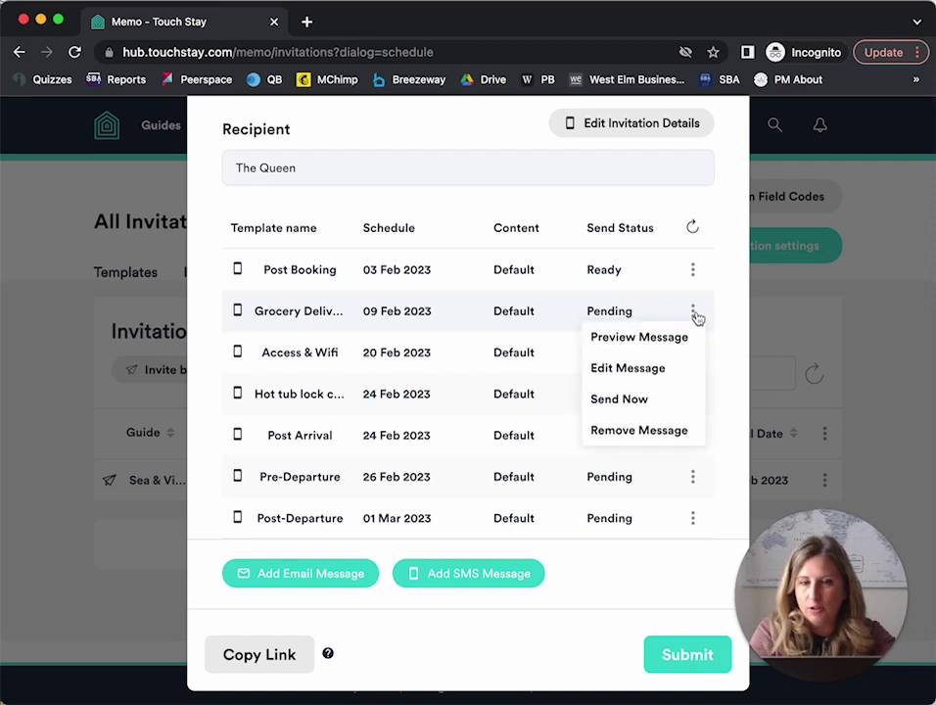
{"action": "left_click", "coordinate": [636, 431]}
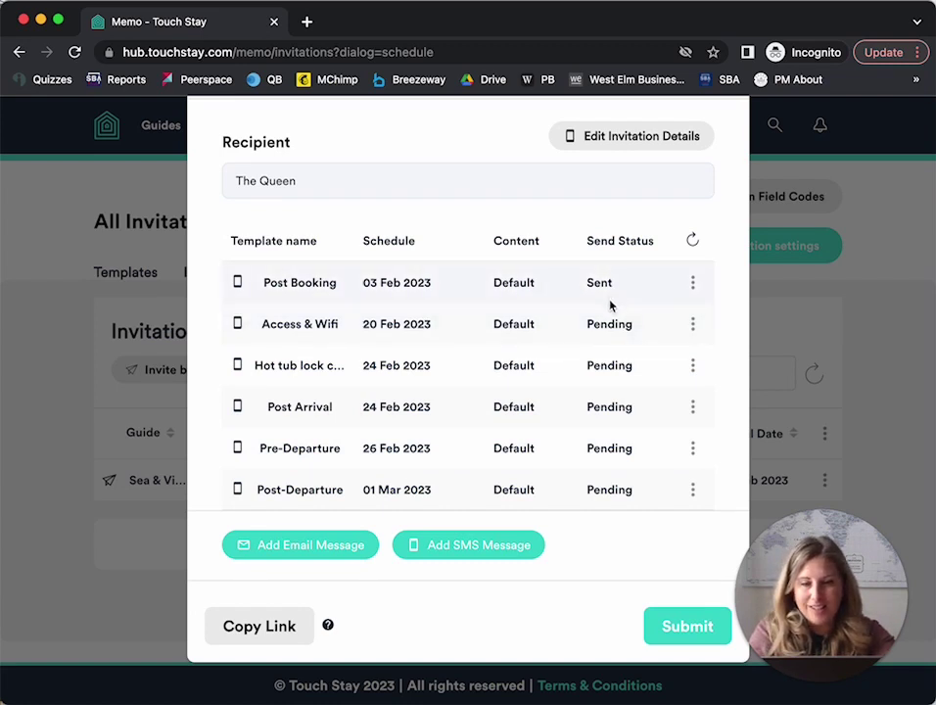
Check the Add Email and Add SMS message choices, then copy the invitation link.
{"action": "left_click", "coordinate": [262, 549]}
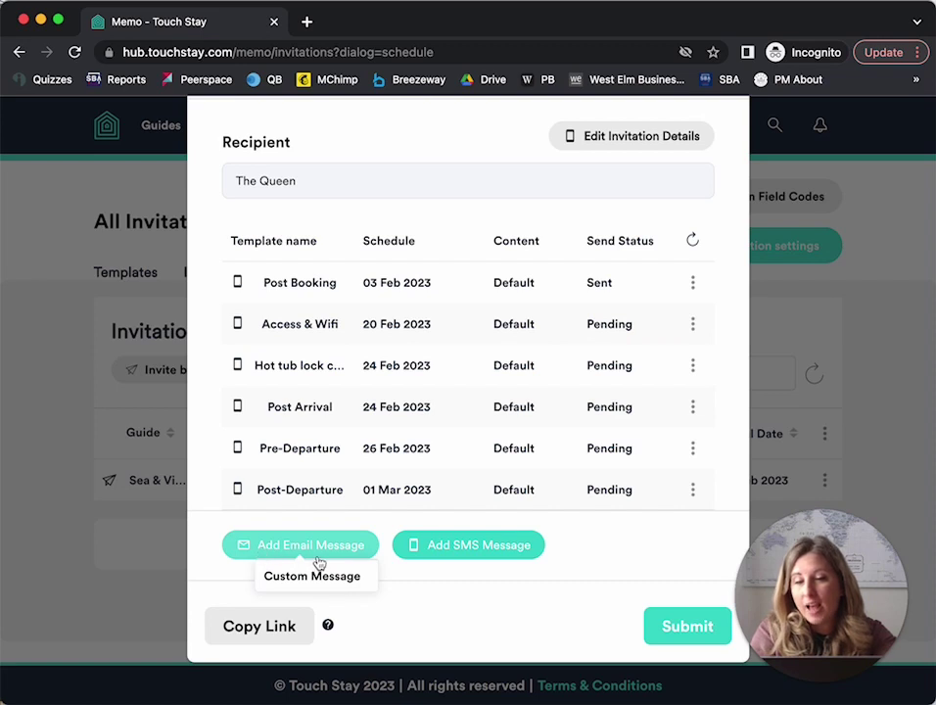
{"action": "left_click", "coordinate": [469, 548]}
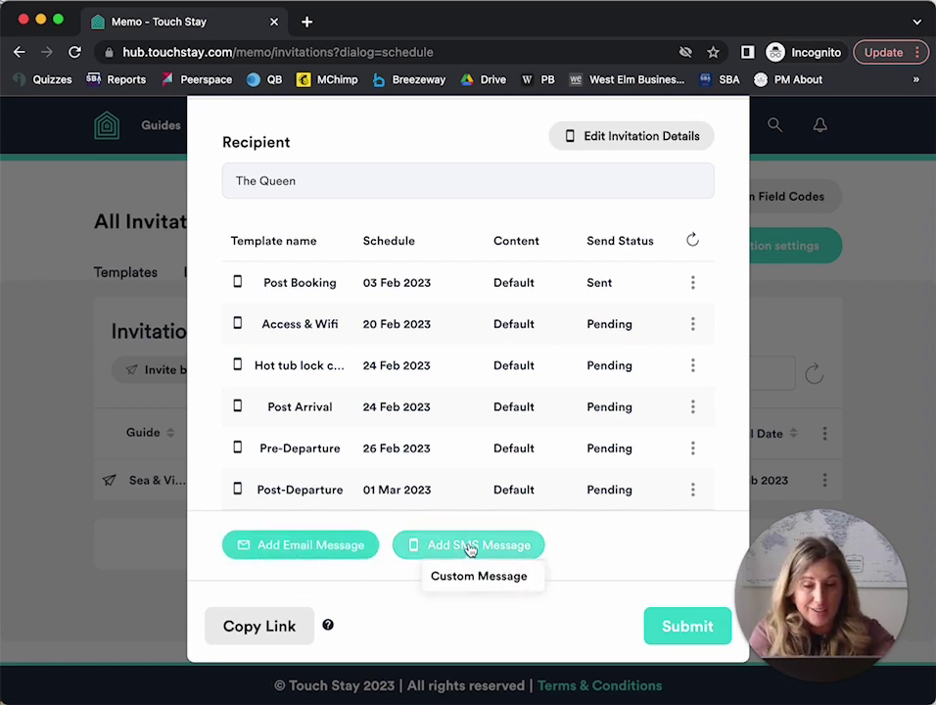
{"action": "left_click", "coordinate": [262, 635]}
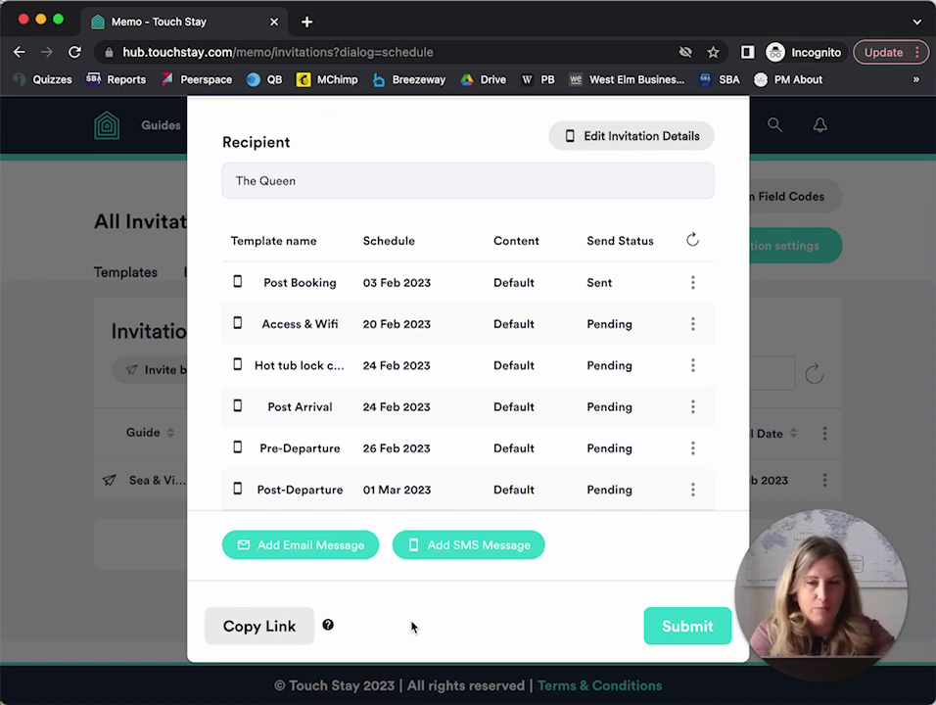
Submit the message schedule and reload All Invitations to show the updated view count.
{"action": "left_click", "coordinate": [664, 625]}
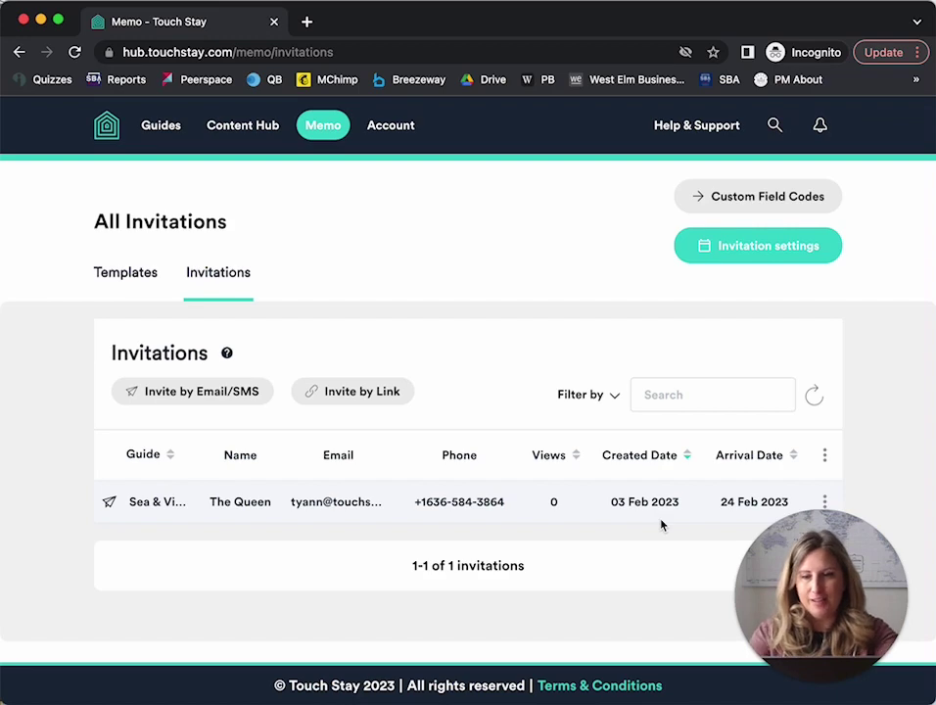
{"action": "left_click", "coordinate": [74, 53]}
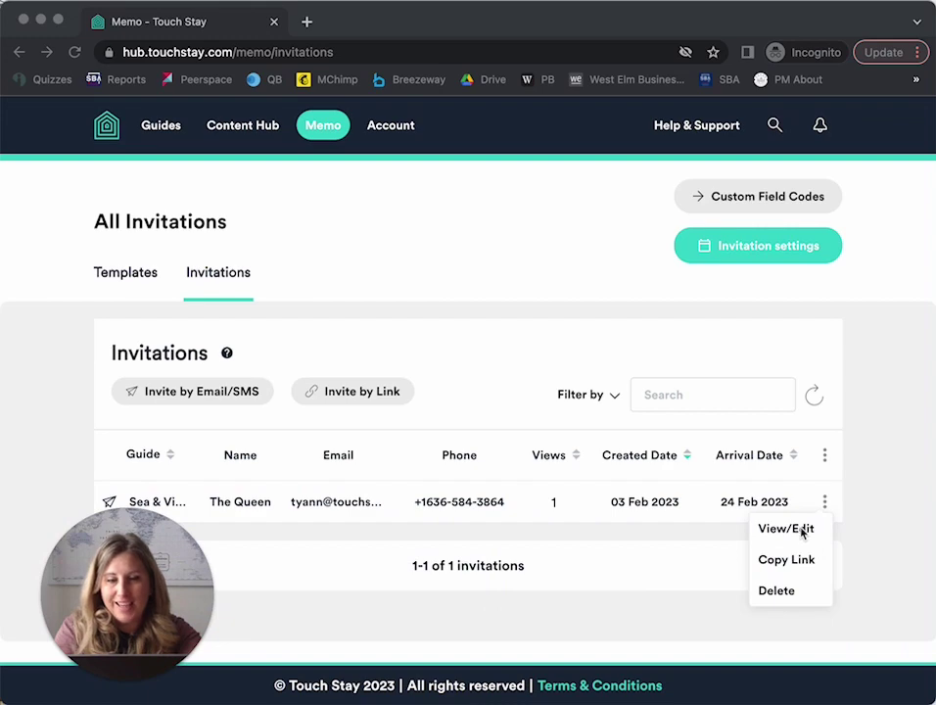
Remove the Hot tub lock message from the Sea & Vines schedule and submit.
{"action": "left_click", "coordinate": [784, 528]}
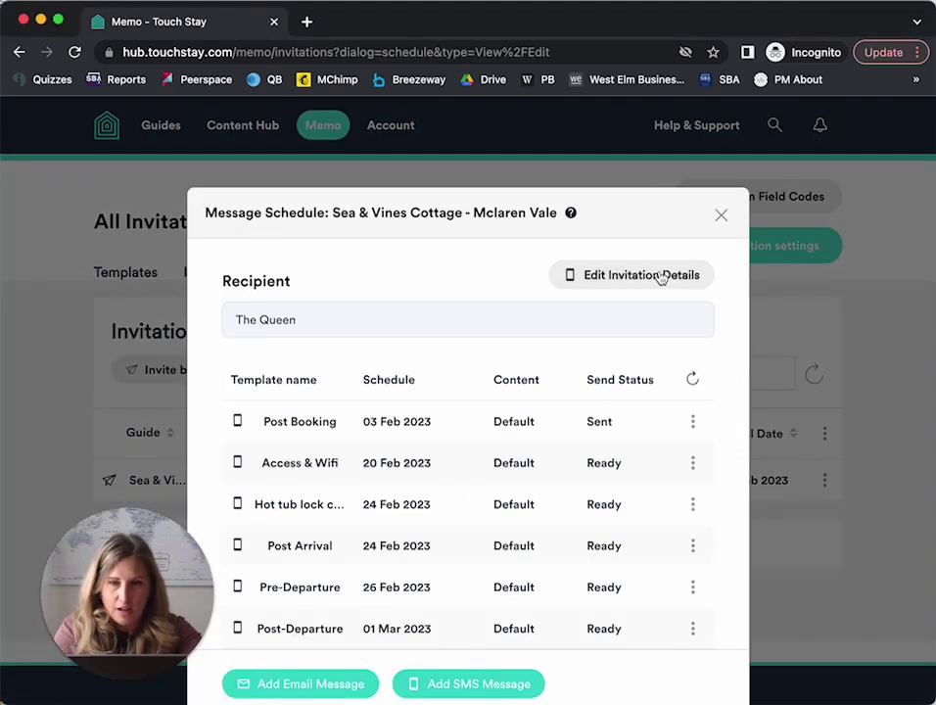
{"action": "scroll", "coordinate": [517, 328], "scroll_direction": "down", "scroll_amount": 2}
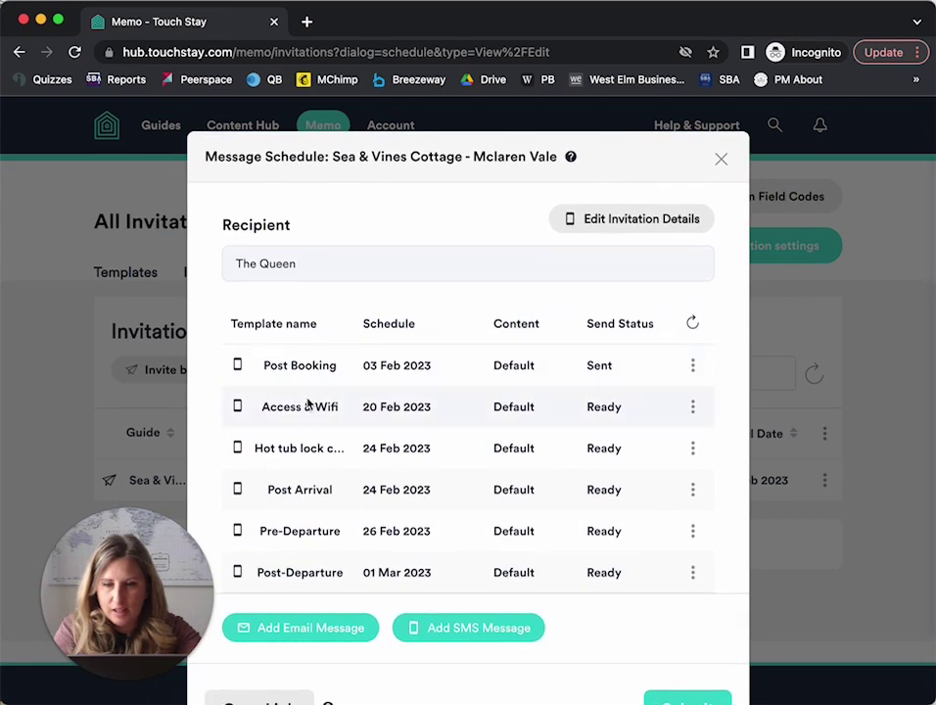
{"action": "left_click", "coordinate": [693, 450]}
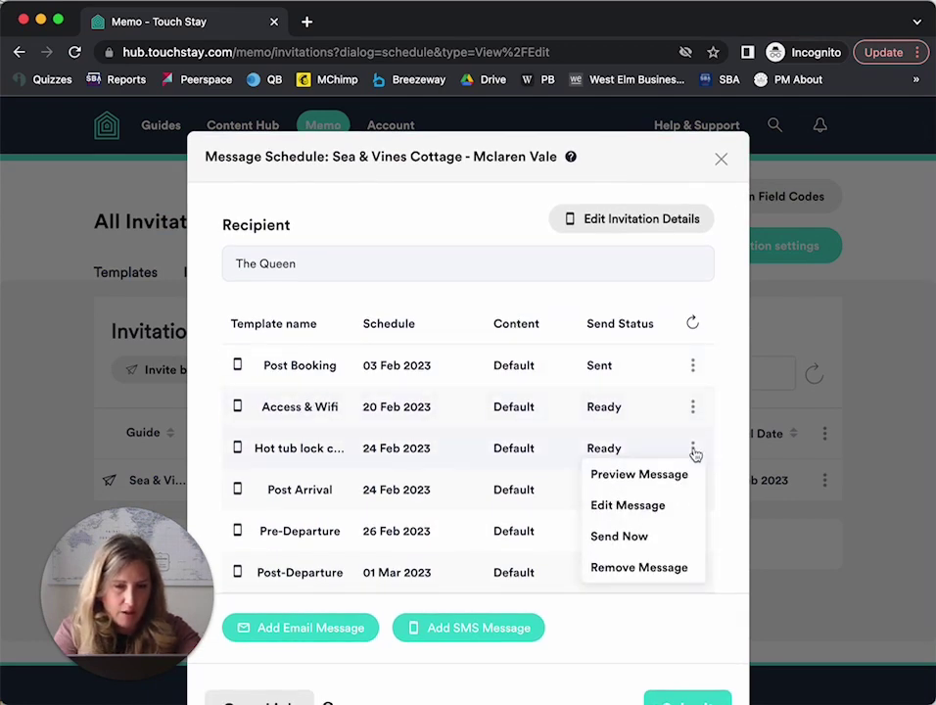
{"action": "left_click", "coordinate": [644, 568]}
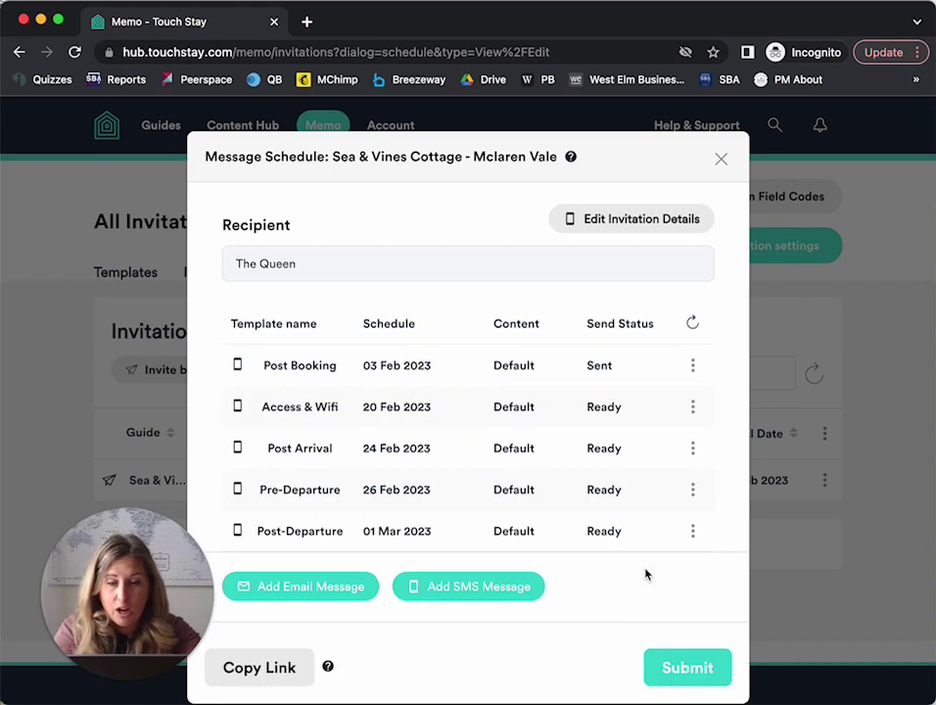
{"action": "left_click", "coordinate": [699, 667]}
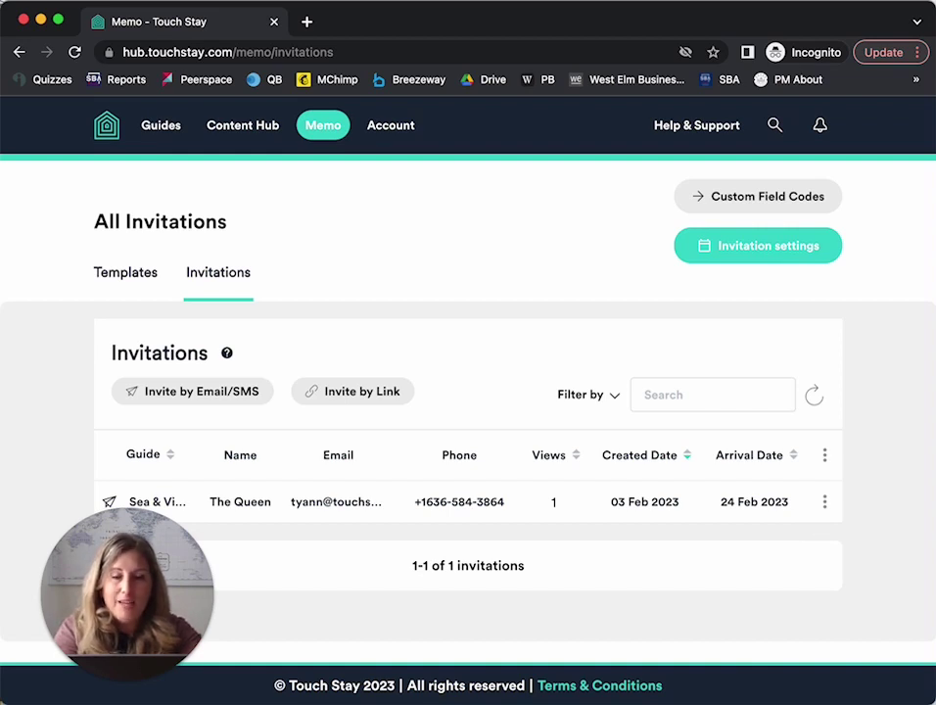
Resend the sent Post Booking message via View/Edit and submit the schedule.
{"action": "left_click", "coordinate": [824, 501]}
{"action": "left_click", "coordinate": [808, 525]}
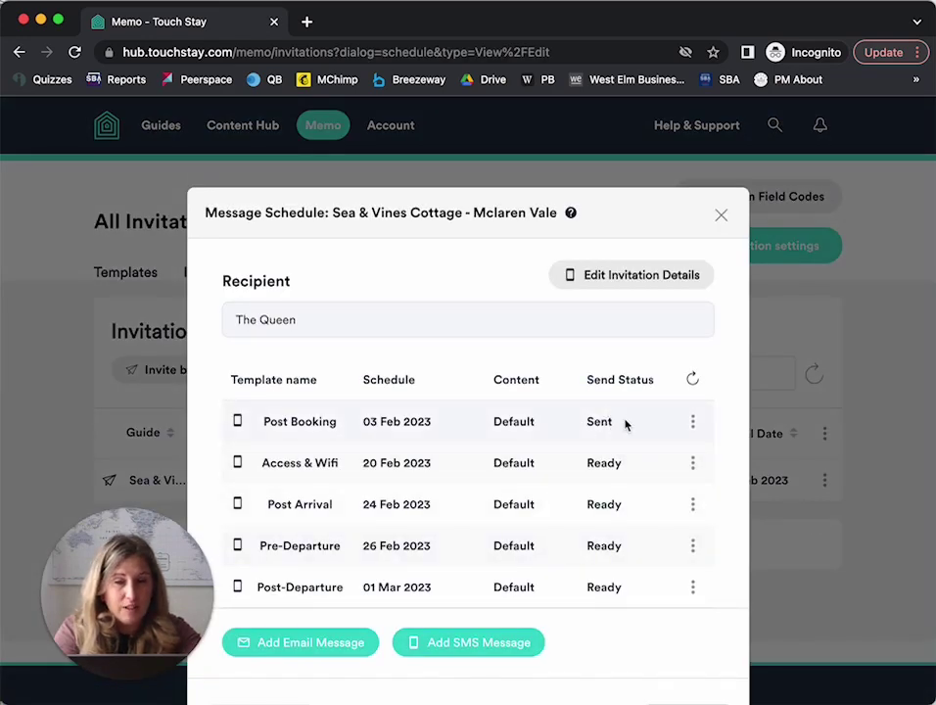
{"action": "left_click", "coordinate": [693, 423]}
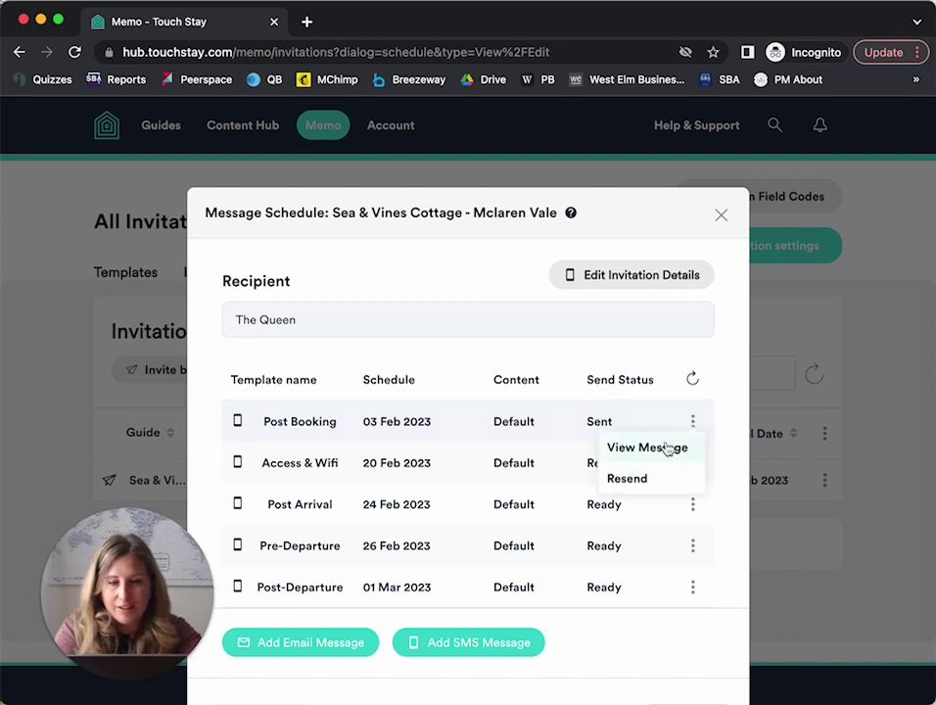
{"action": "left_click", "coordinate": [627, 478]}
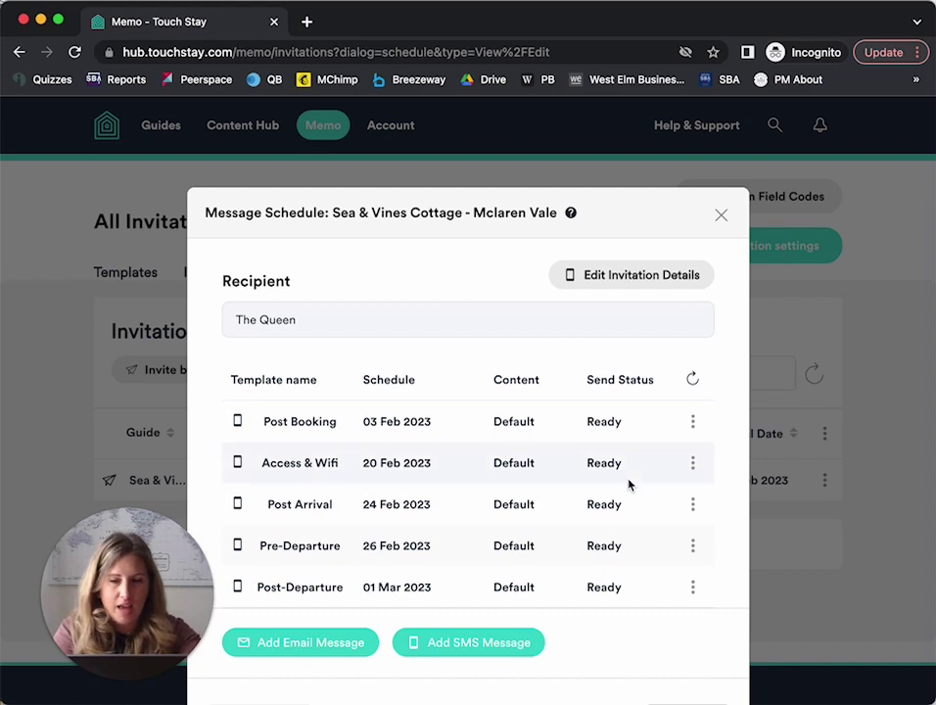
{"action": "scroll", "coordinate": [646, 529], "scroll_direction": "down", "scroll_amount": 2}
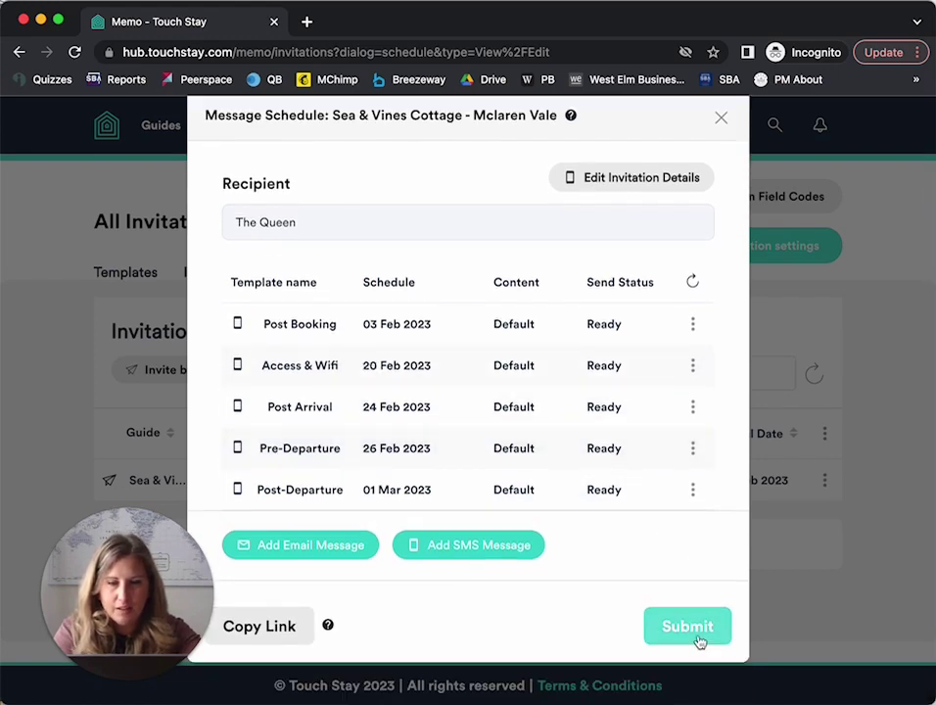
{"action": "left_click", "coordinate": [697, 638]}
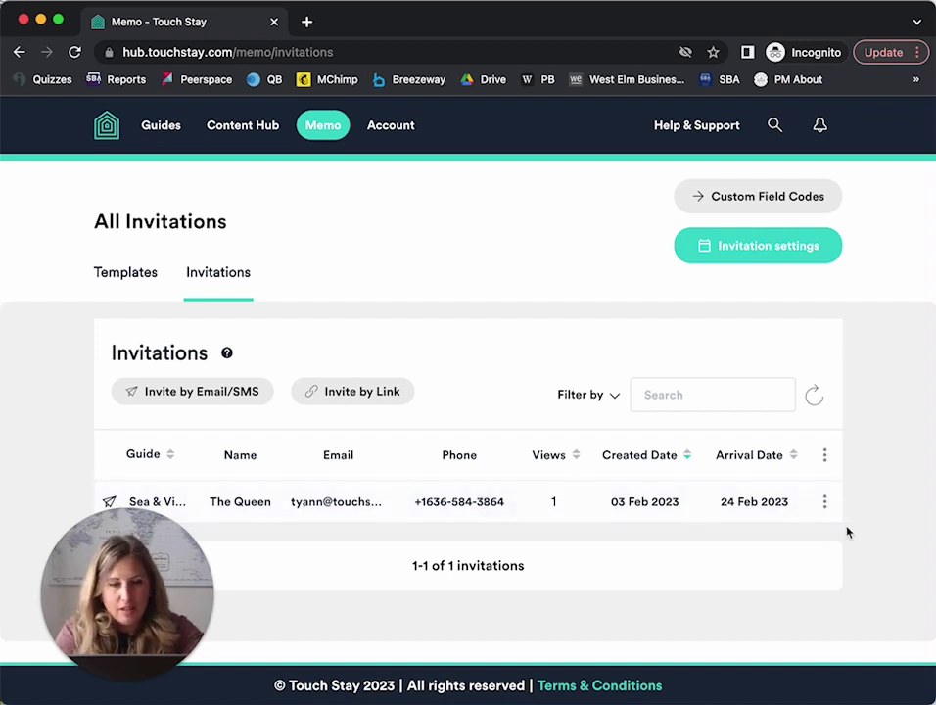
Delete the Sea & Vines invitation and confirm, leaving No Invitations.
{"action": "left_click", "coordinate": [824, 501]}
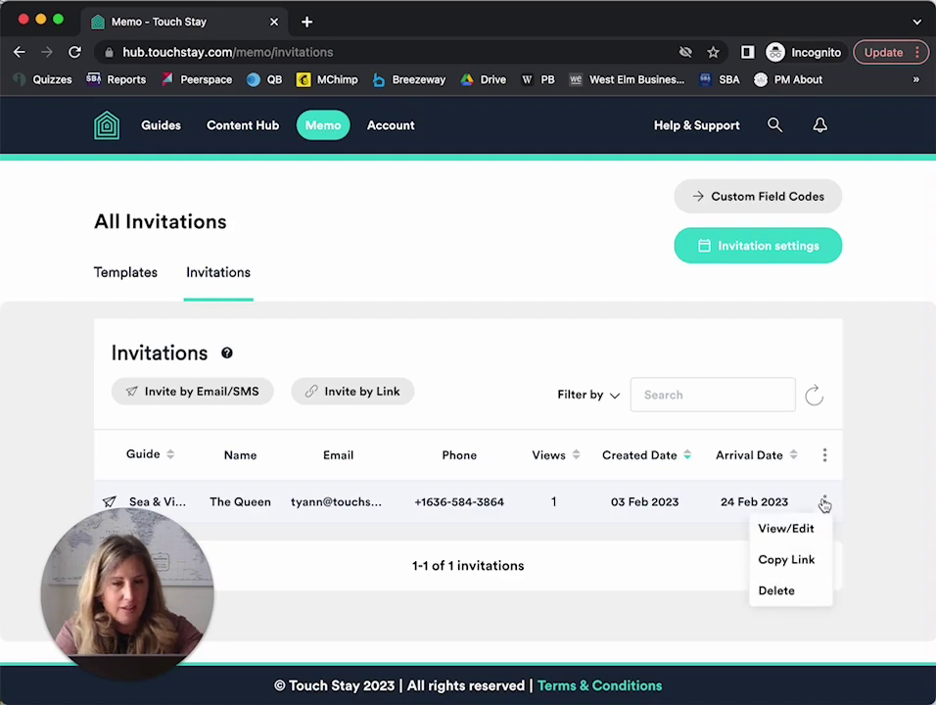
{"action": "left_click", "coordinate": [789, 594]}
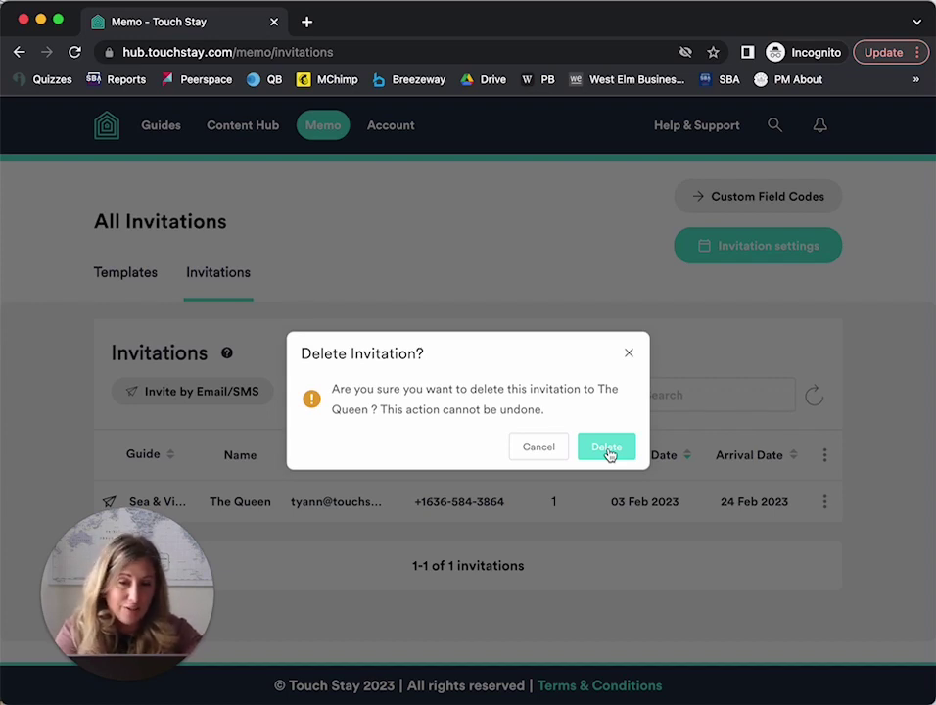
{"action": "left_click", "coordinate": [606, 448]}
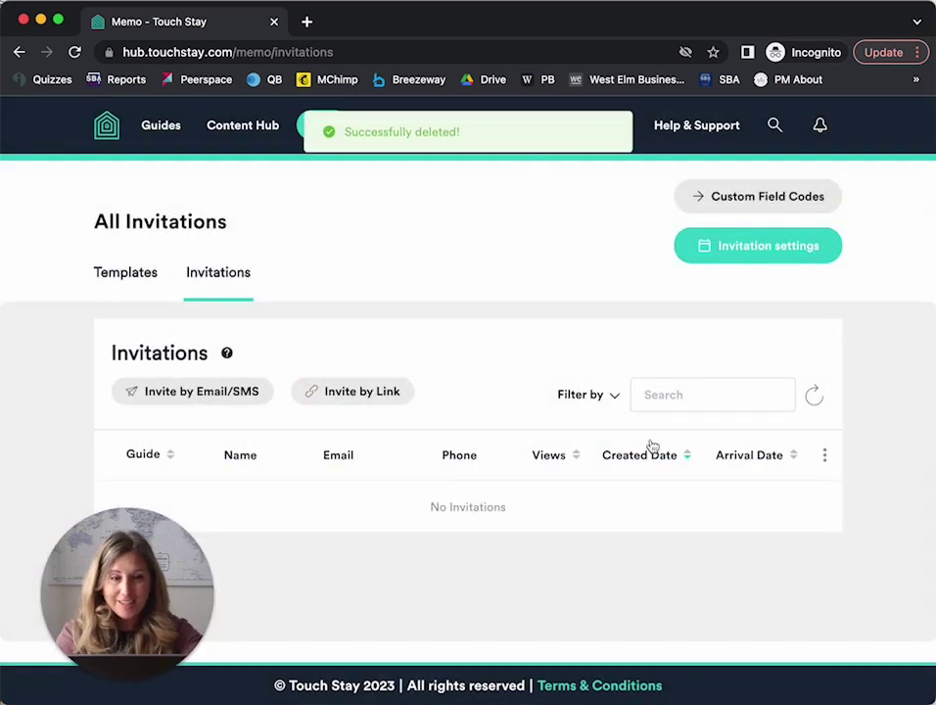